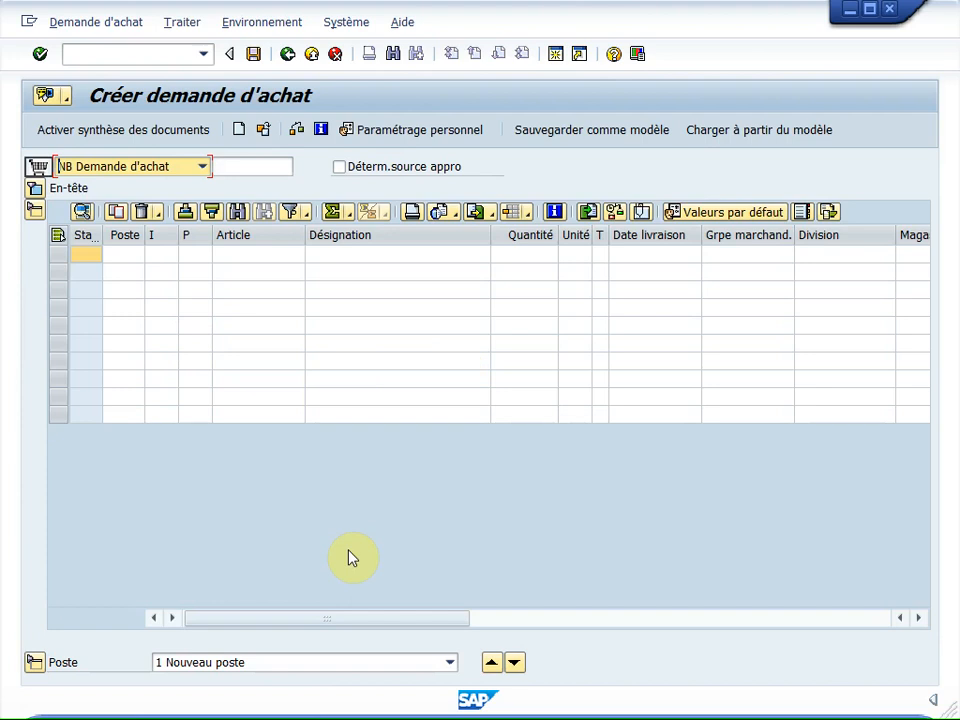
pyautogui.click(35, 189)
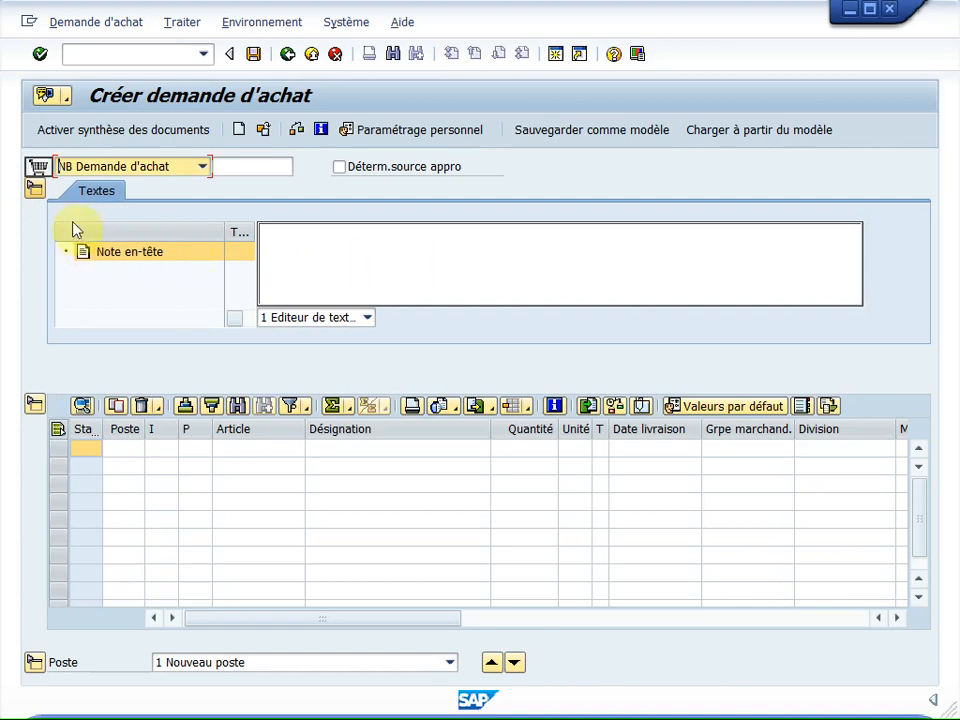
pyautogui.click(36, 188)
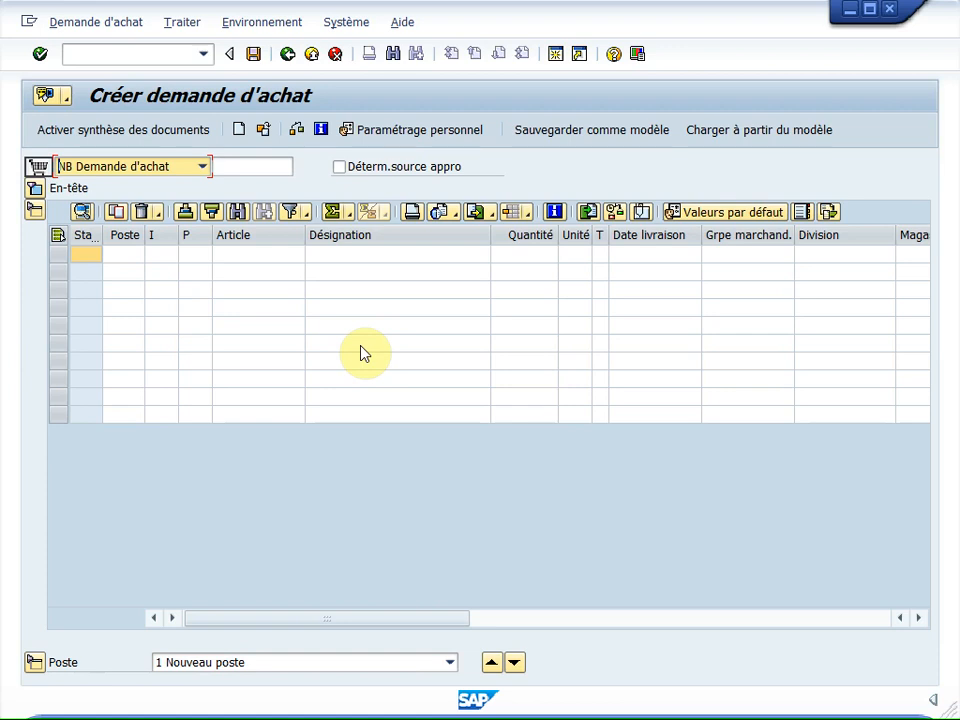
# Step: Enter article 10-1010 with a quantity of 25 on the first line of the purchase requisition
pyautogui.click(226, 258)
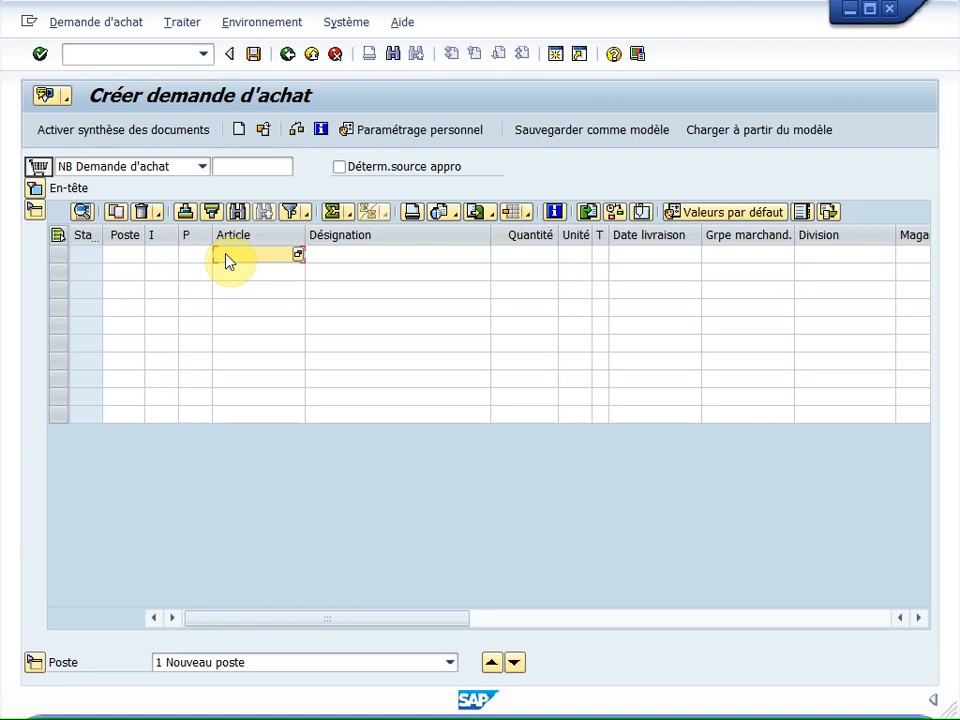
pyautogui.write('10-1010')
pyautogui.click(516, 258)
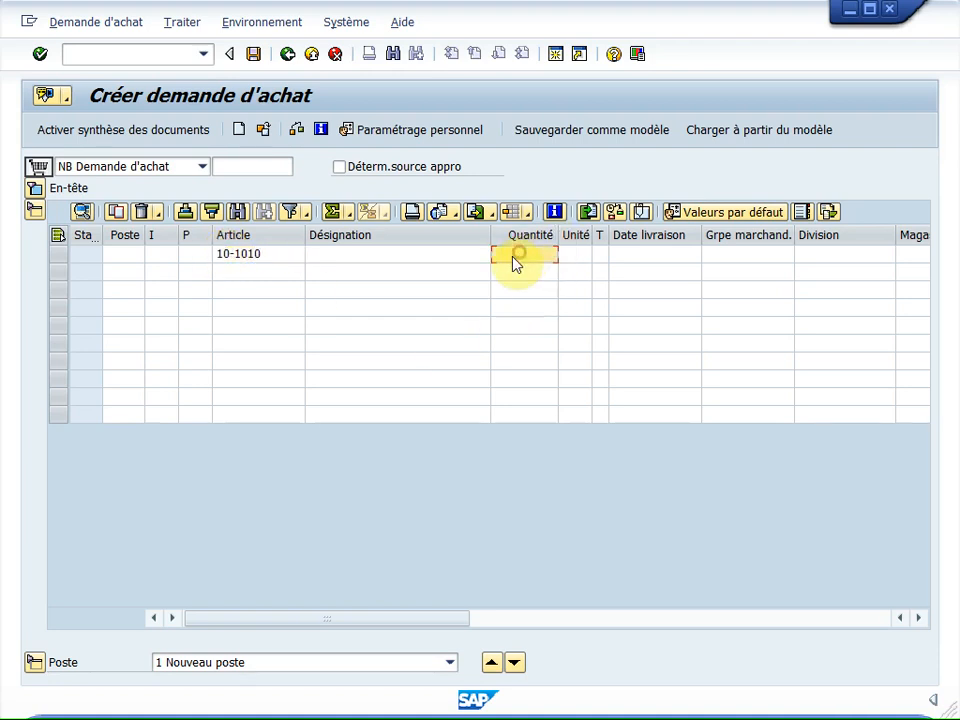
pyautogui.write('25')
# Step: Set the first item's delivery date to 2015/06/12 and its division to 00PT
pyautogui.click(653, 254)
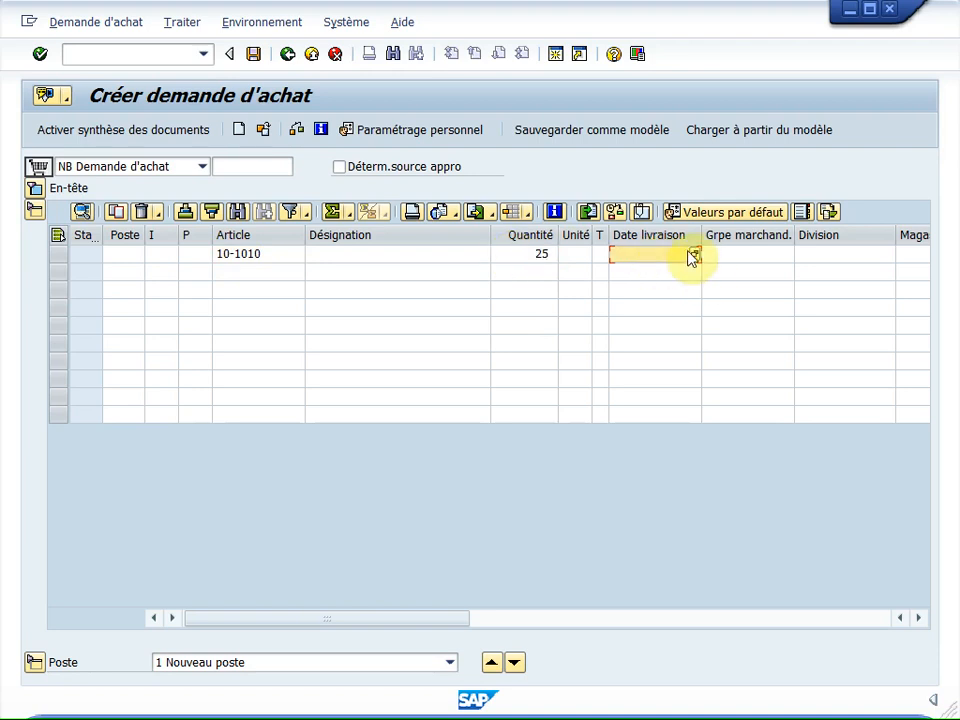
pyautogui.click(695, 256)
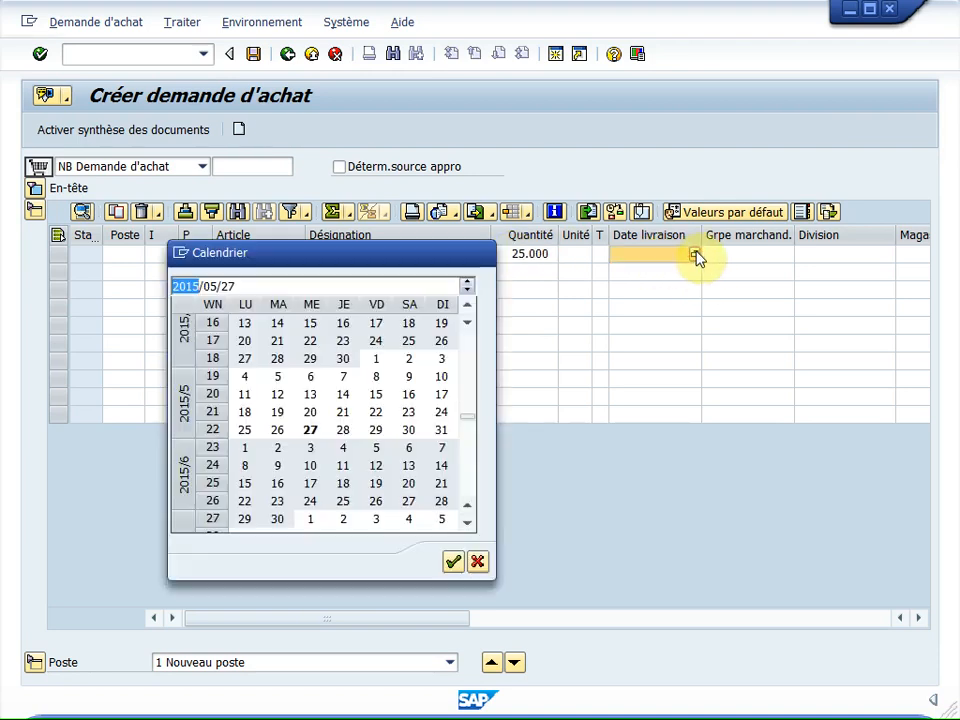
pyautogui.doubleClick(377, 467)
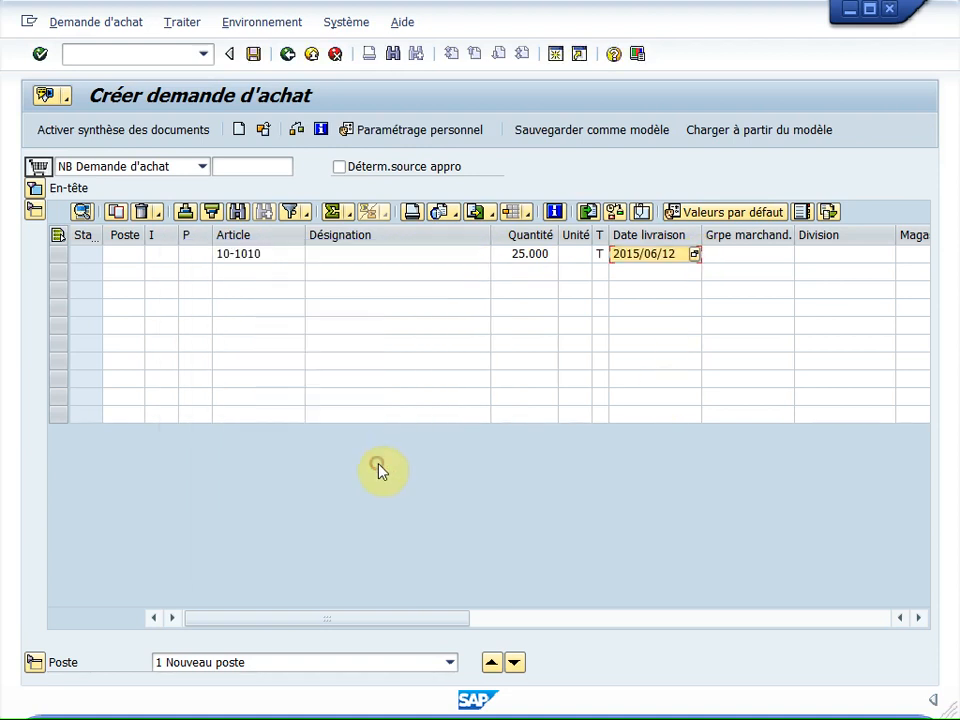
pyautogui.click(834, 257)
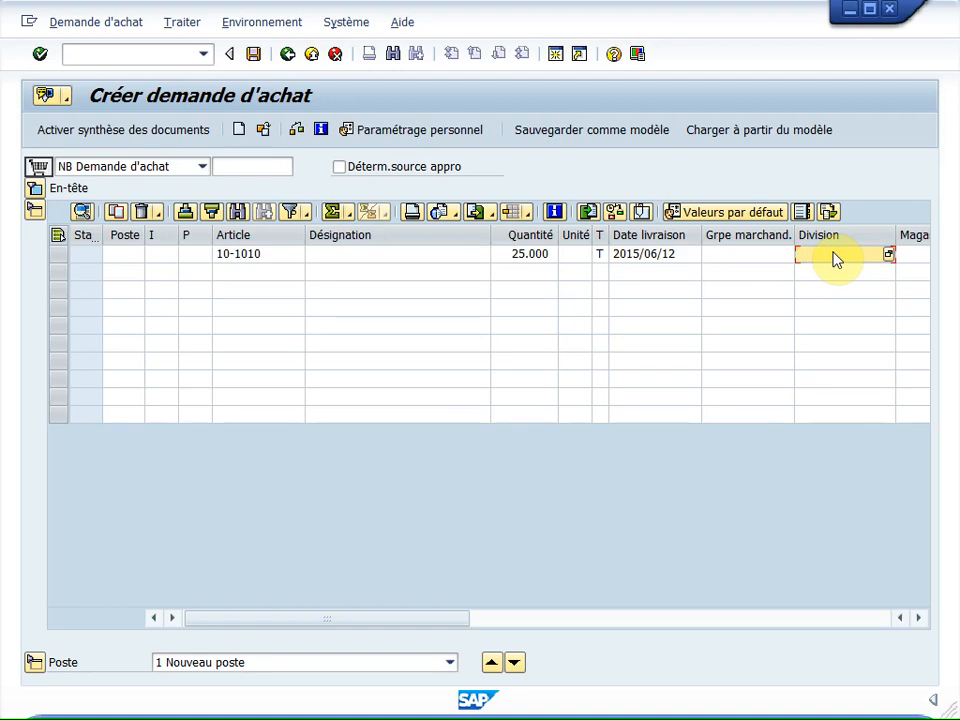
pyautogui.write('00PT')
# Step: Assign account assignment category K (Centre) to the first item and validate the line, dismissing any error message
pyautogui.click(161, 257)
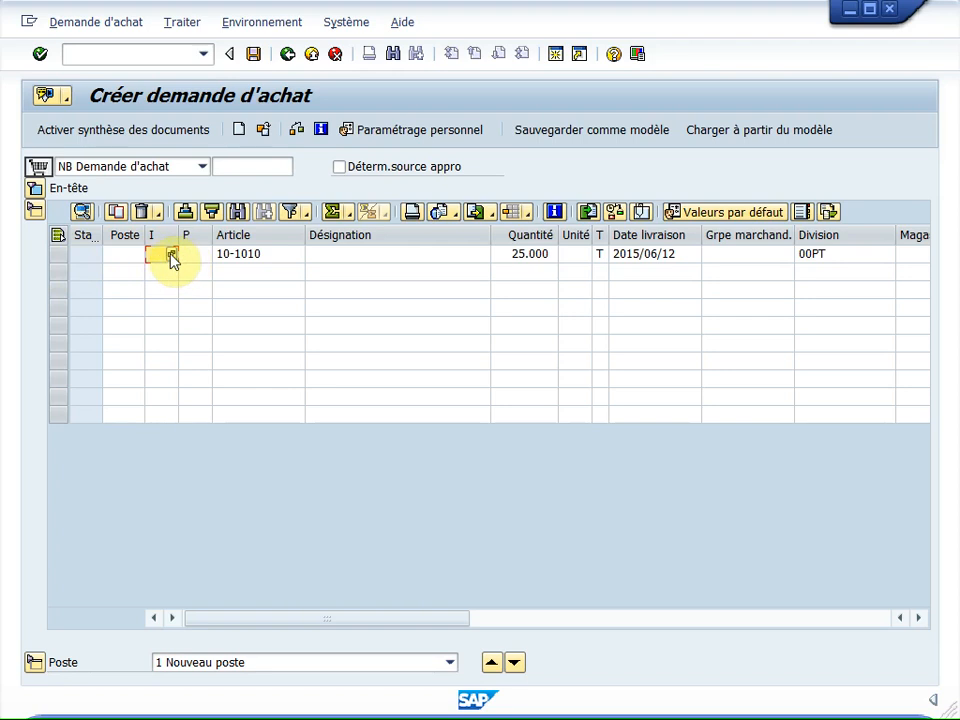
pyautogui.click(172, 258)
pyautogui.moveTo(213, 8); pyautogui.dragTo(505, 120)
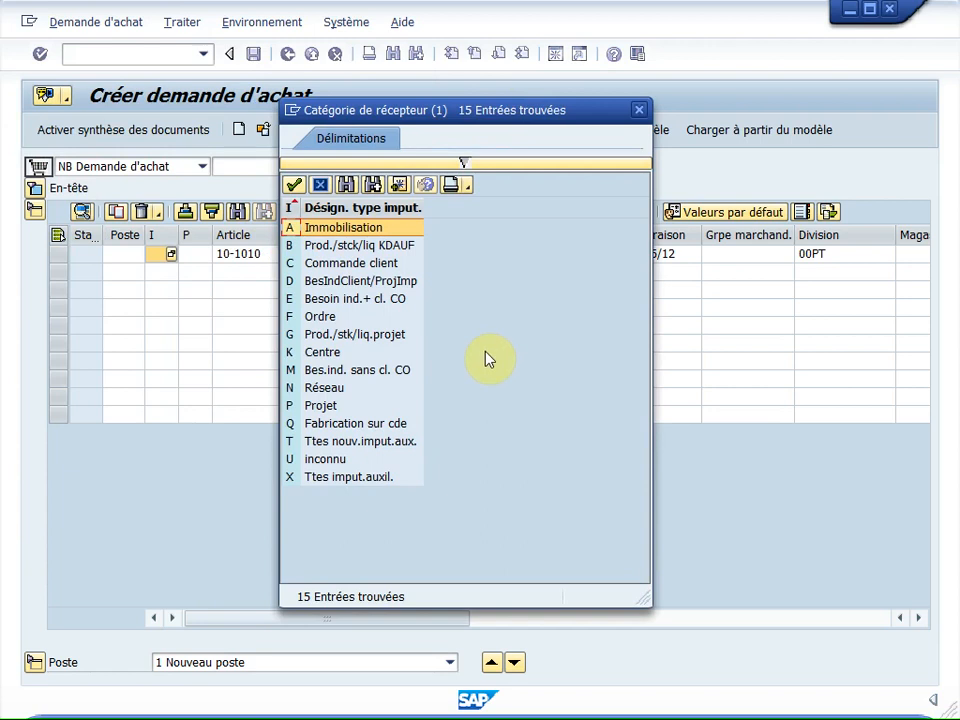
pyautogui.click(325, 353)
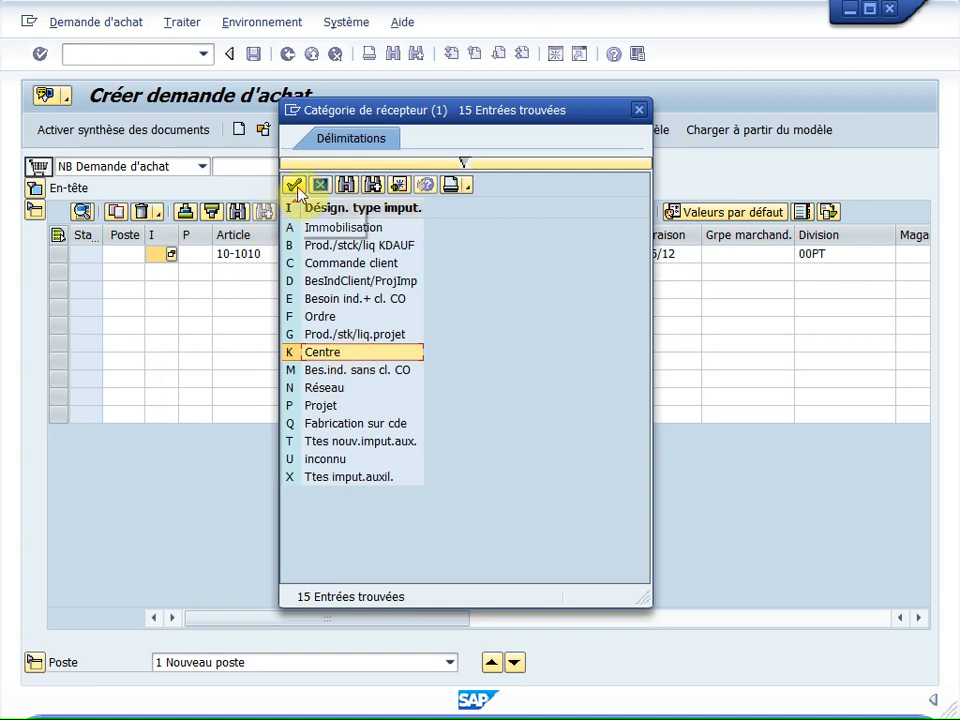
pyautogui.click(294, 185)
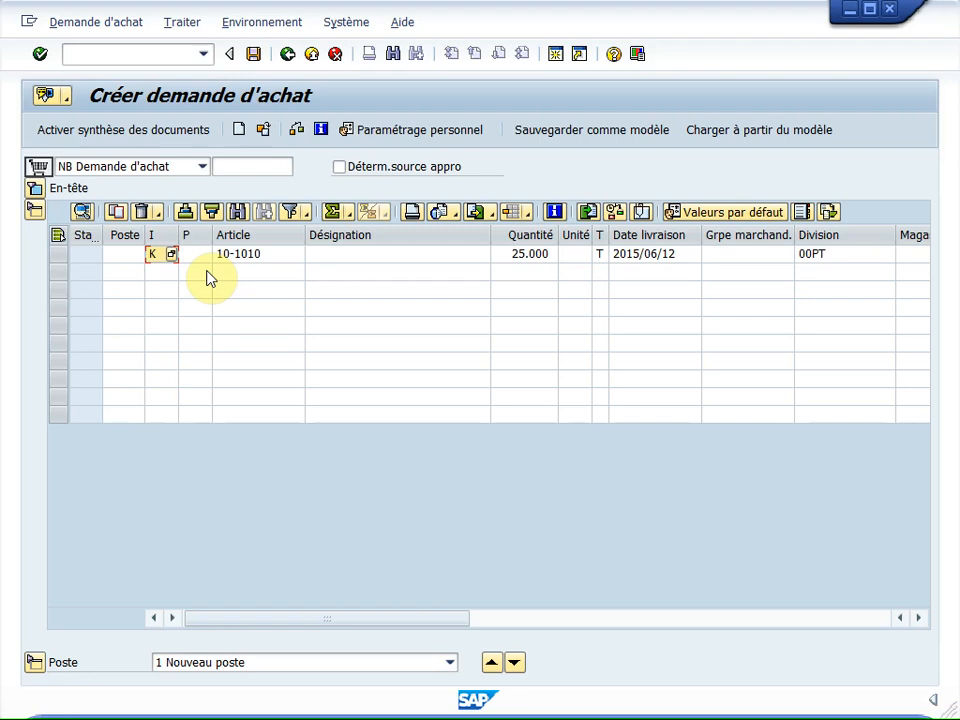
pyautogui.press('Return')
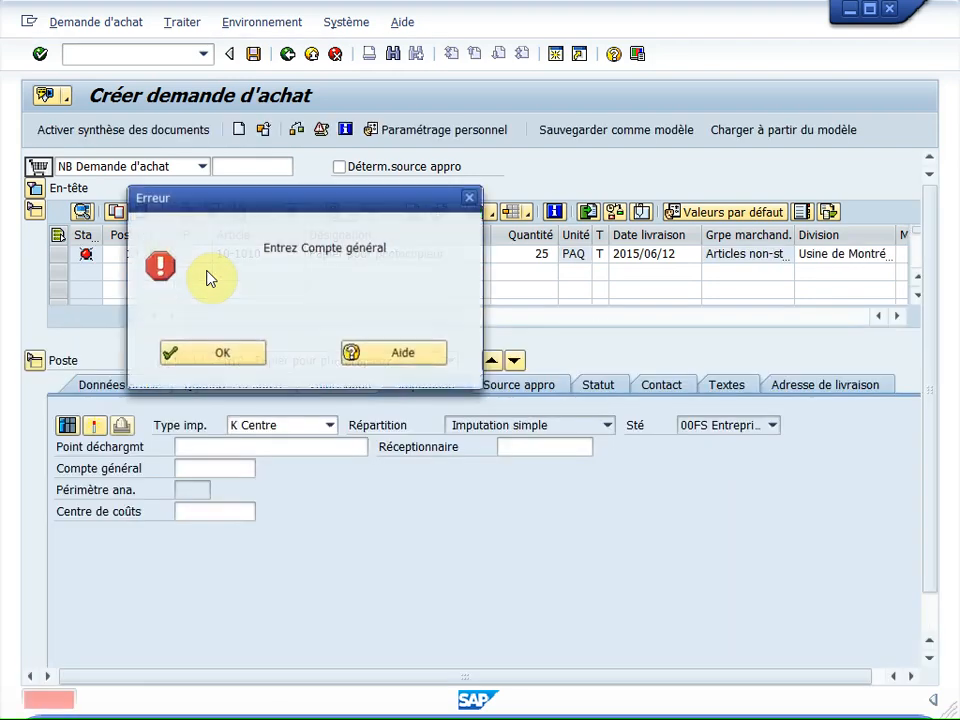
pyautogui.click(232, 356)
# Step: Enter general ledger account 740000 and cost center A020 in item 10's account assignment and validate them
pyautogui.click(204, 470)
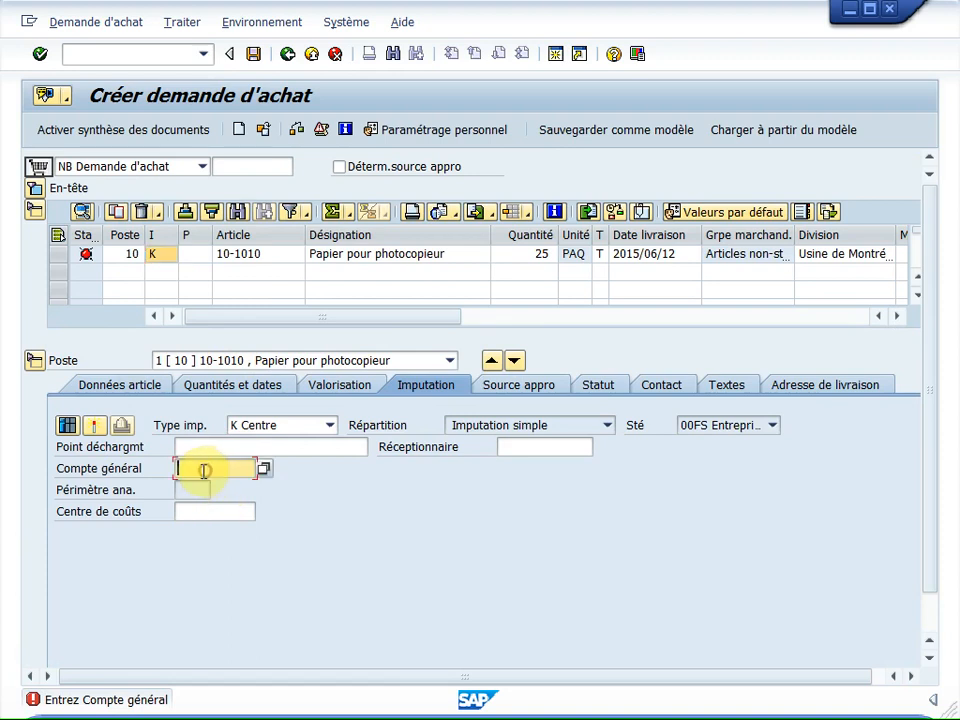
pyautogui.write('7400000')
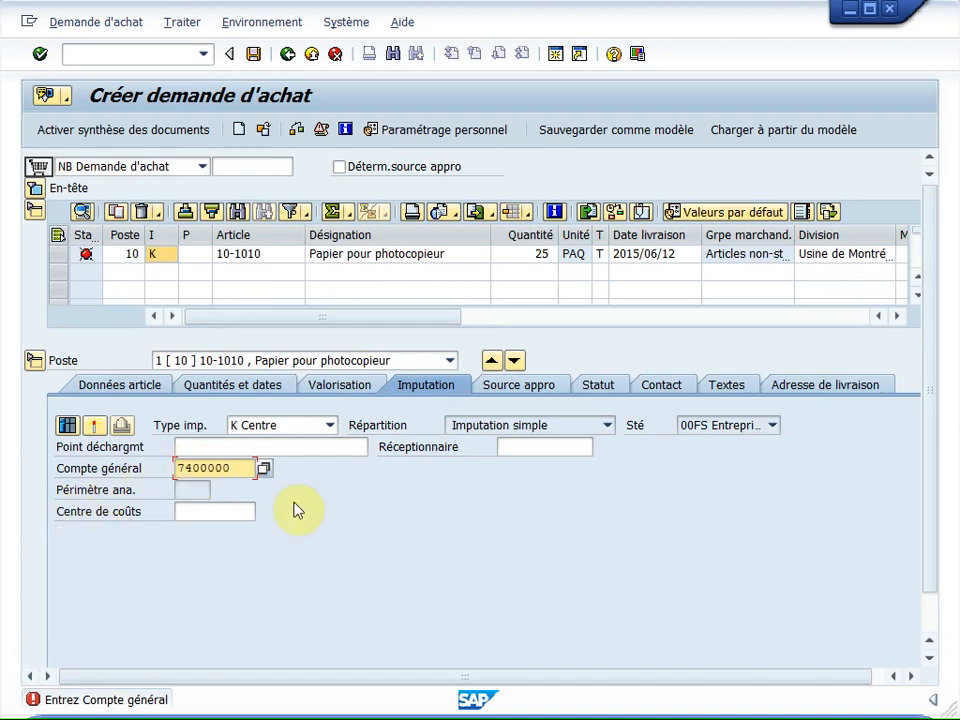
pyautogui.press('Delete')
pyautogui.click(214, 508)
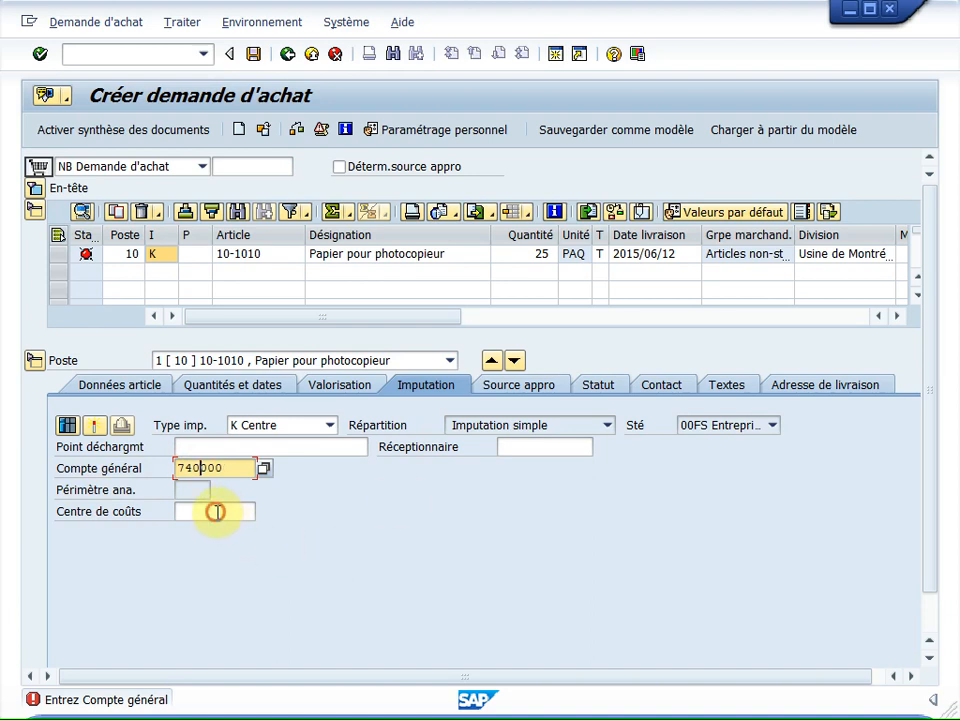
pyautogui.write('A020')
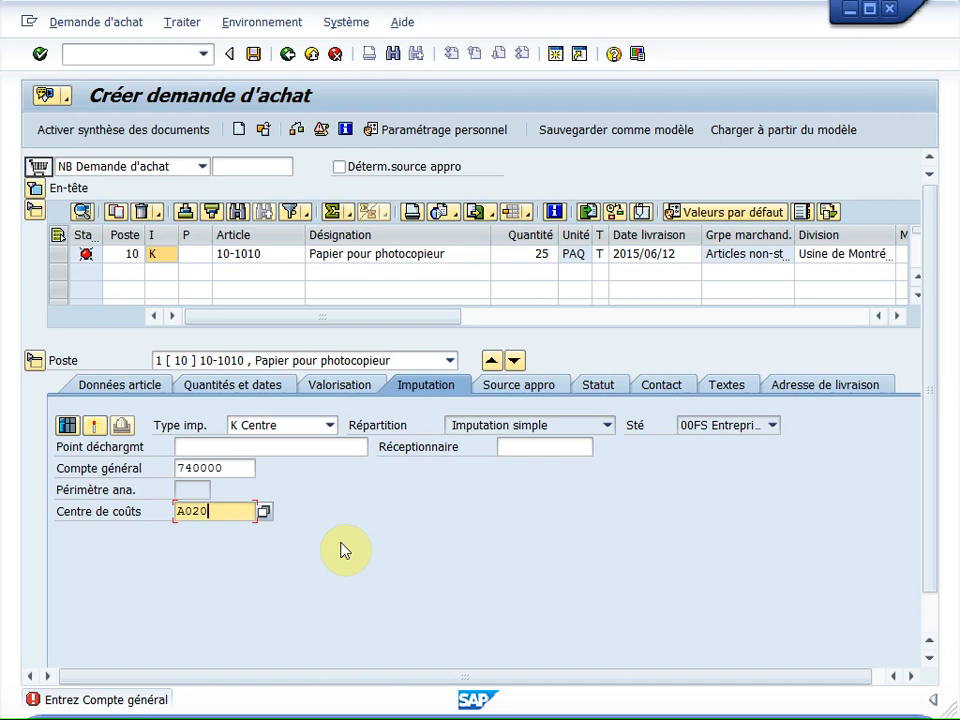
pyautogui.press('Return')
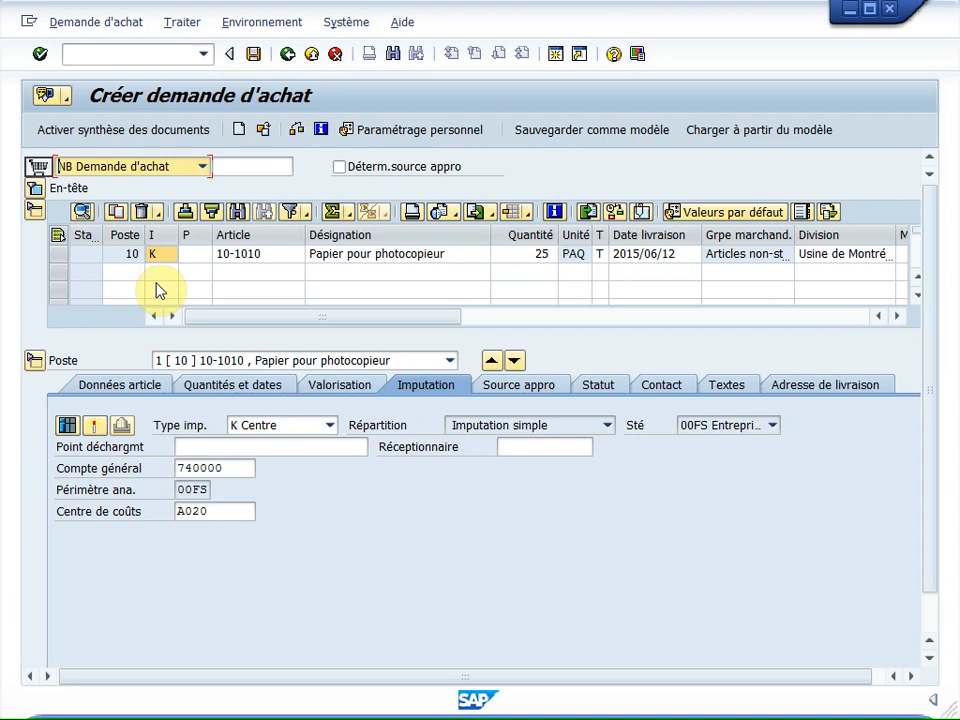
# Step: Add article 10-1020 with a quantity of 10 on the second line of the requisition
pyautogui.click(235, 272)
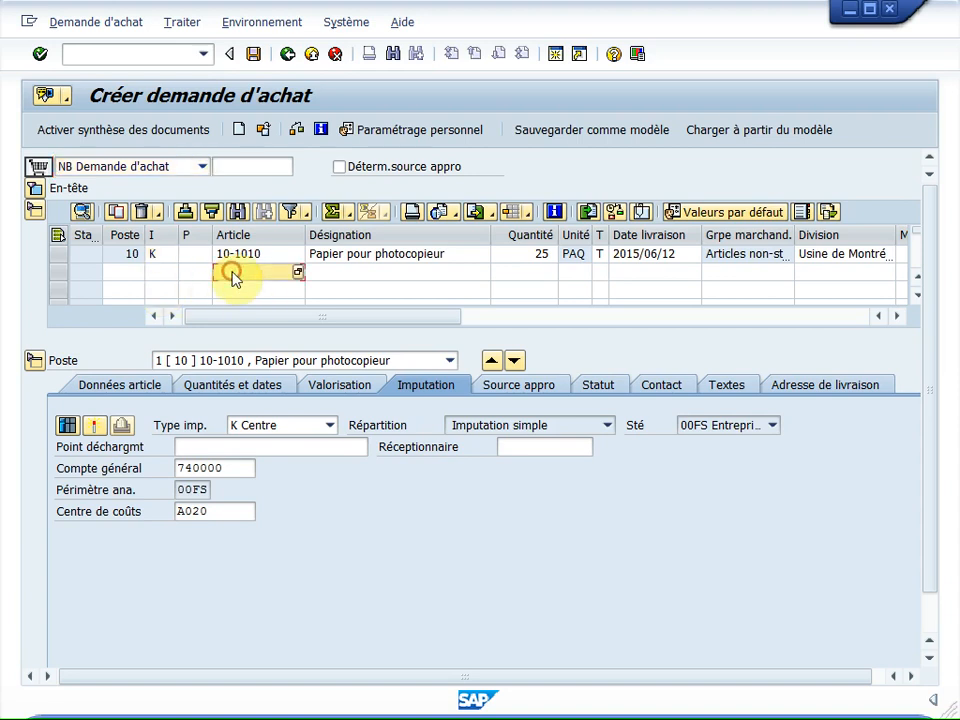
pyautogui.write('10-1020')
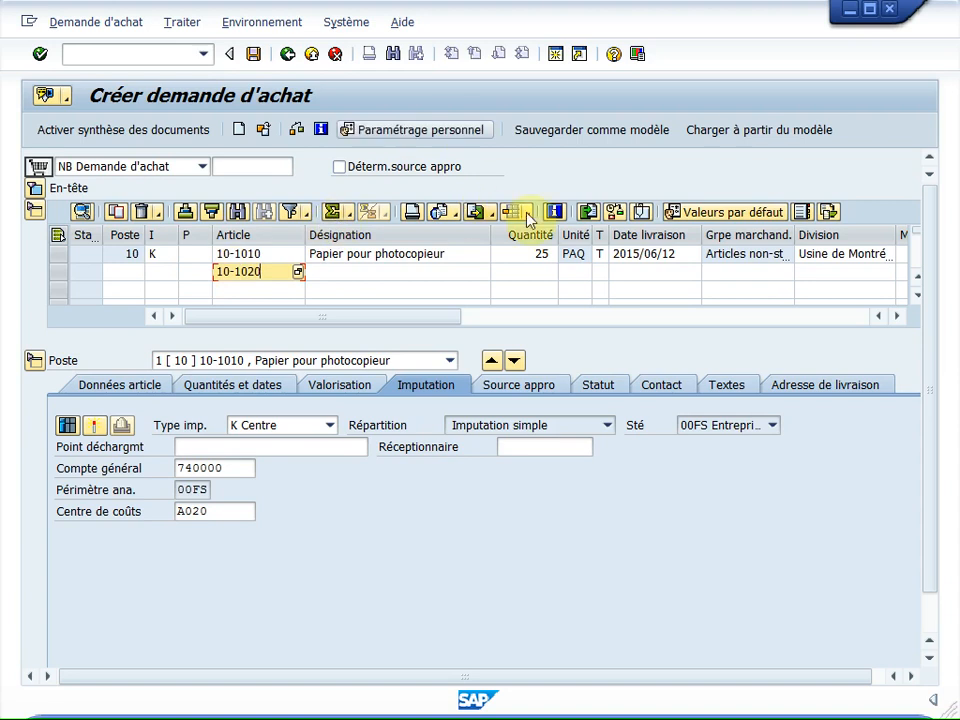
pyautogui.click(533, 275)
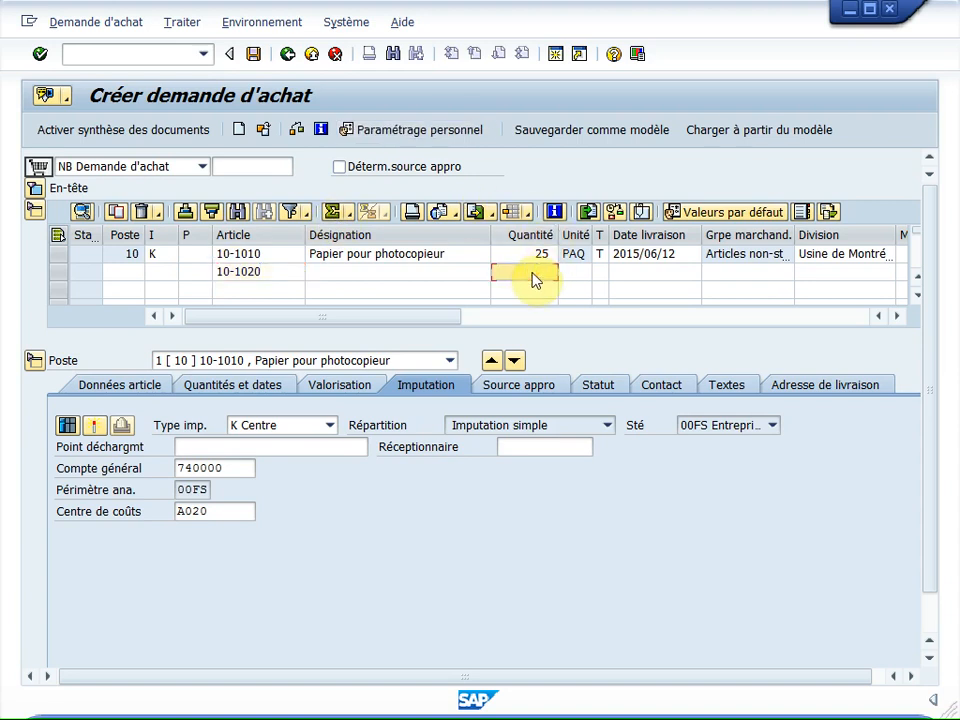
pyautogui.write('10')
# Step: Set the second item's delivery date to 2015/06/12 and its division to 00pt
pyautogui.click(668, 280)
pyautogui.click(694, 273)
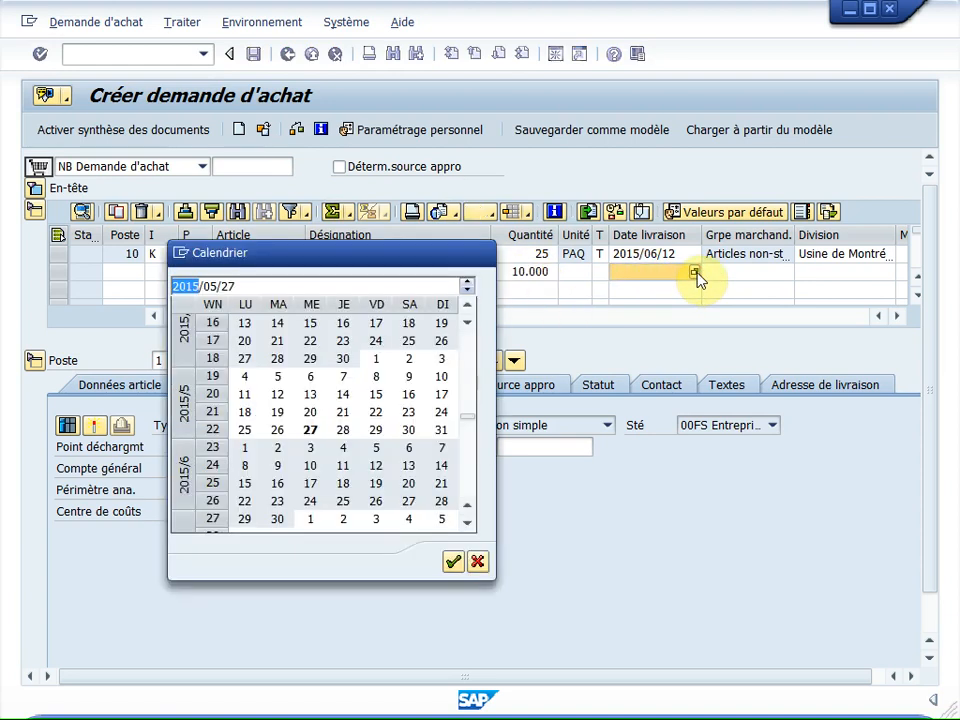
pyautogui.click(375, 468)
pyautogui.click(375, 470)
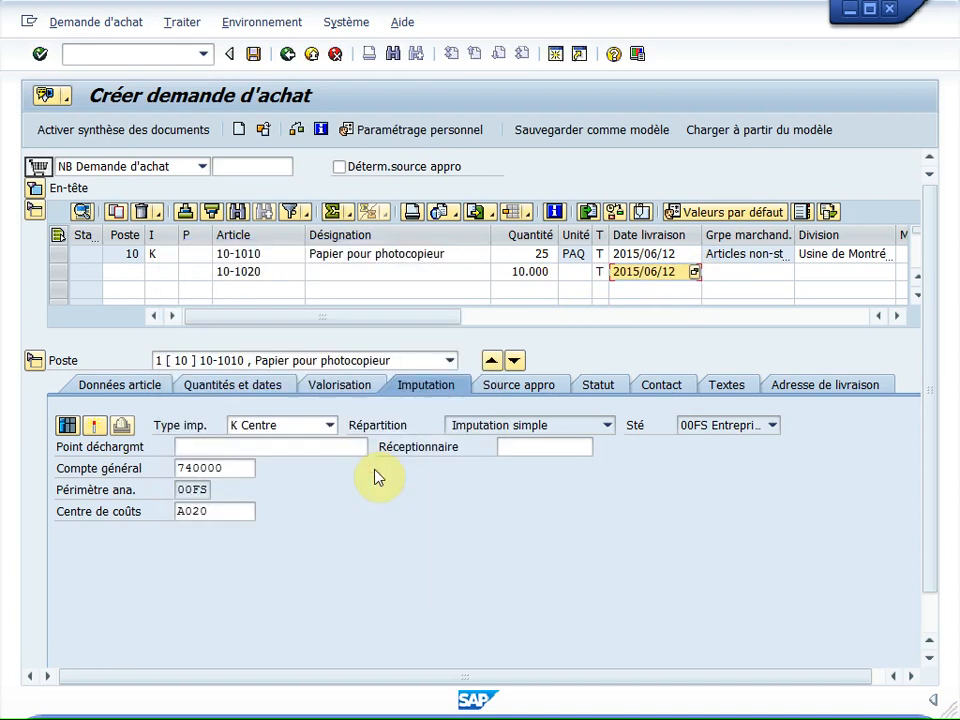
pyautogui.click(833, 272)
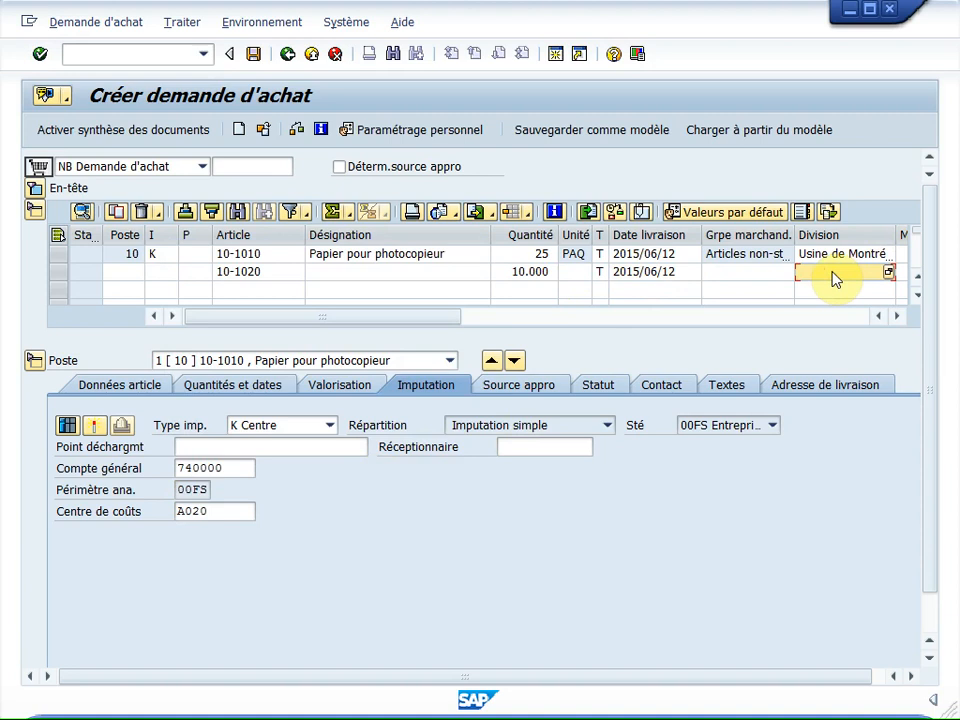
pyautogui.write('00pt')
# Step: Assign account assignment category K to the 10-1020 item and validate the line, dismissing any error message
pyautogui.click(170, 276)
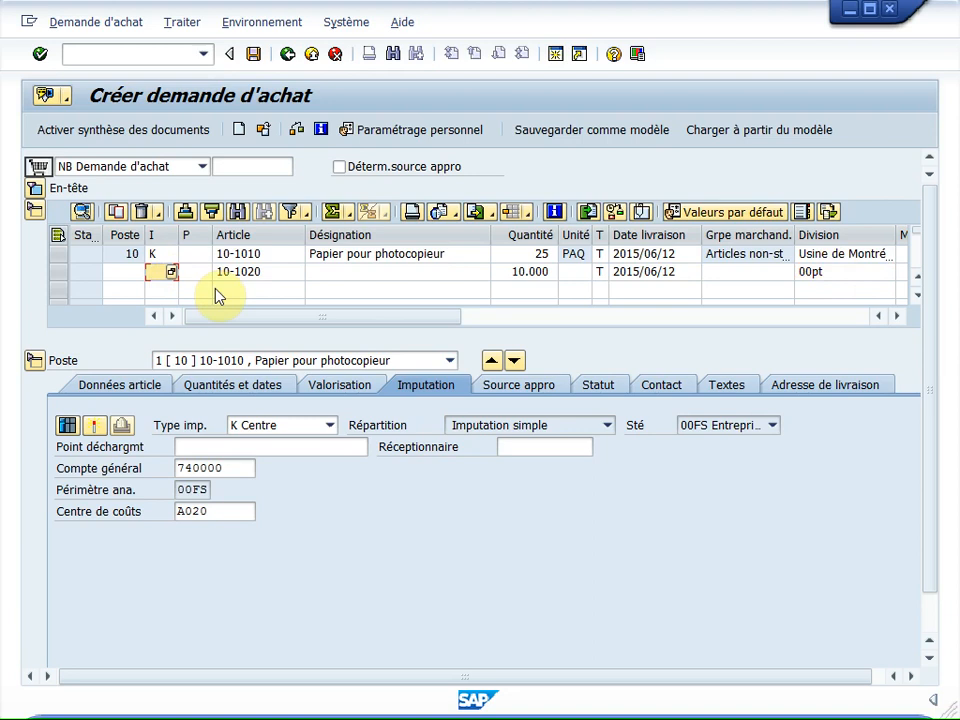
pyautogui.write('K')
pyautogui.press('Return')
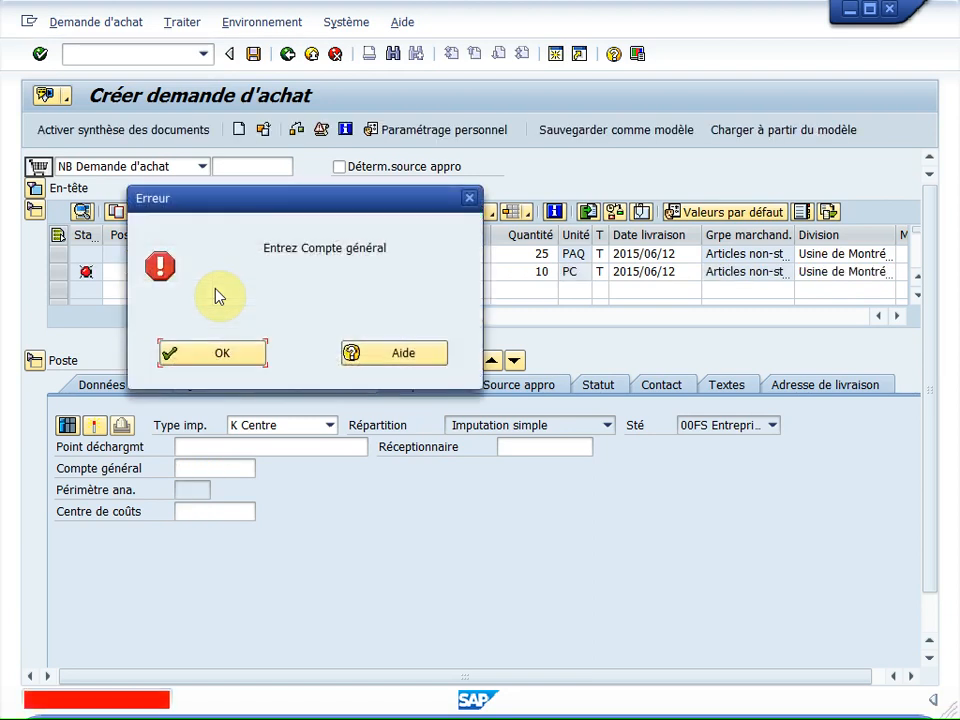
pyautogui.click(238, 347)
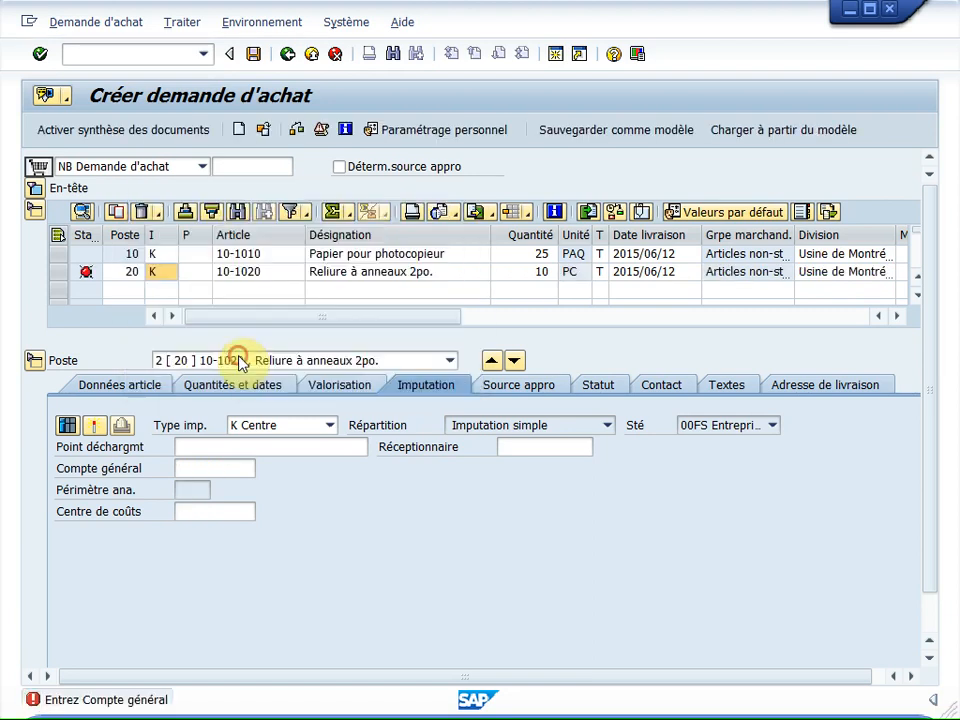
# Step: Enter general ledger account 740000 and cost center A020 in item 20's account assignment
pyautogui.click(191, 470)
pyautogui.write('740000')
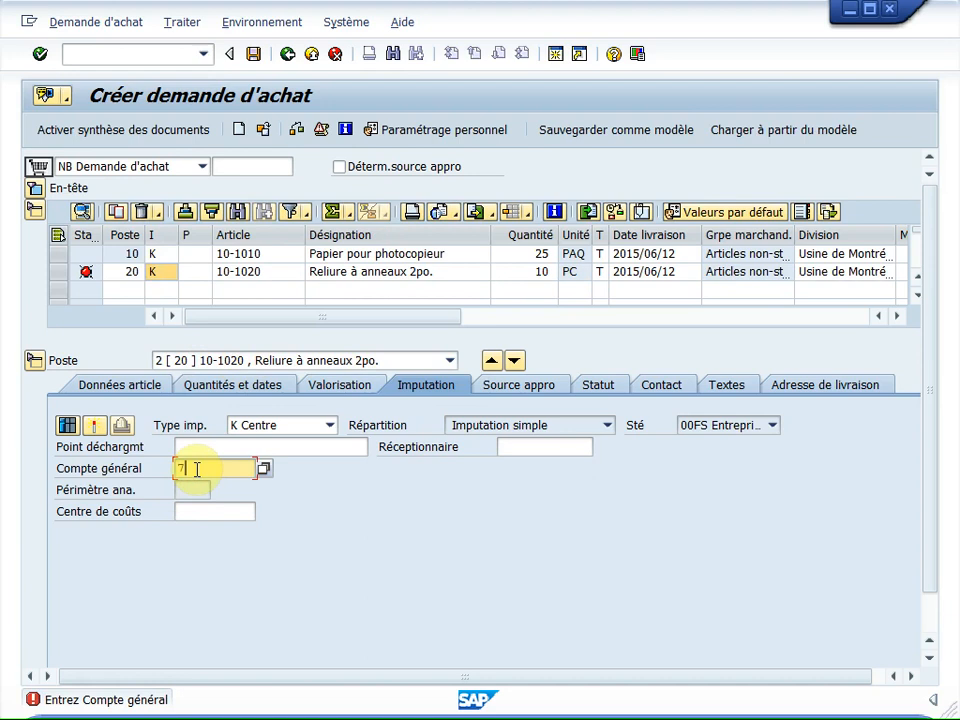
pyautogui.click(195, 514)
pyautogui.write('A020')
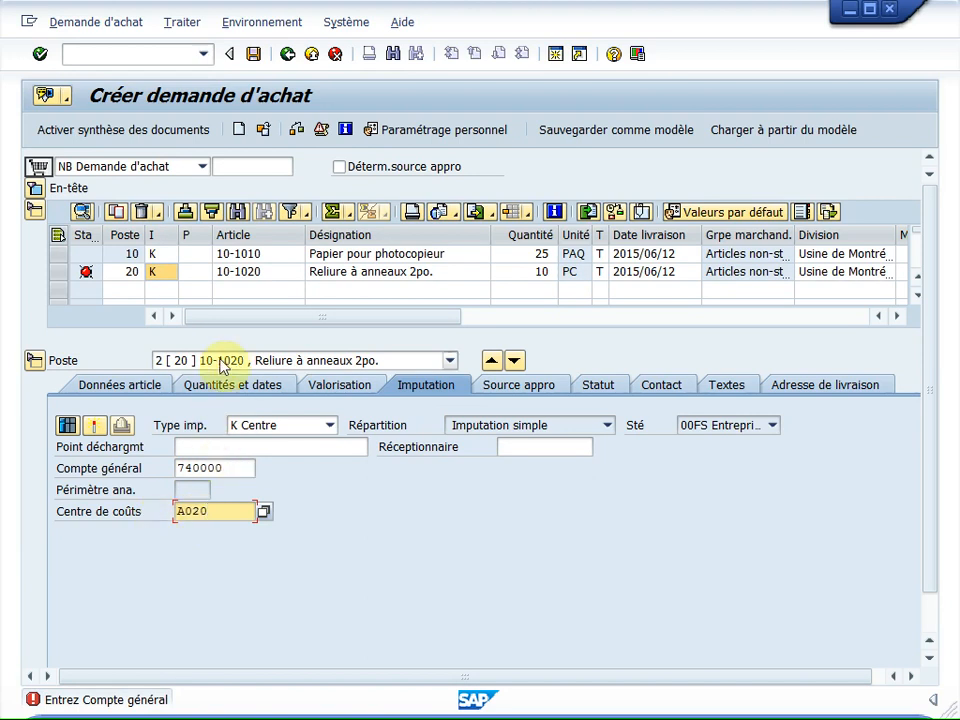
# Step: Review the list of requisition items, then validate the entries and save the purchase requisition
pyautogui.click(452, 362)
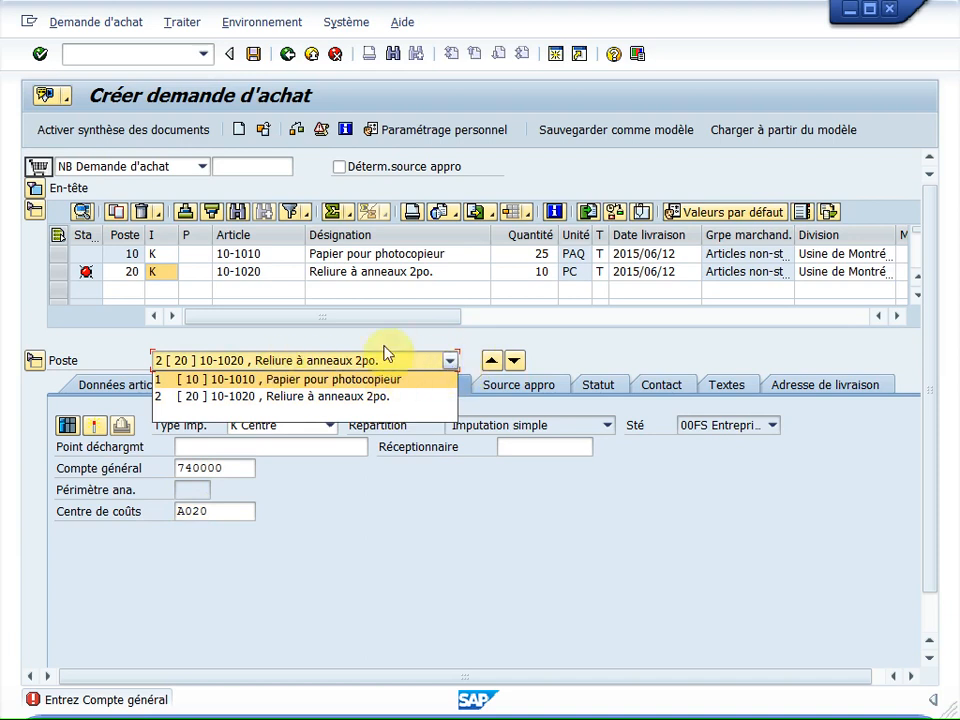
pyautogui.click(449, 361)
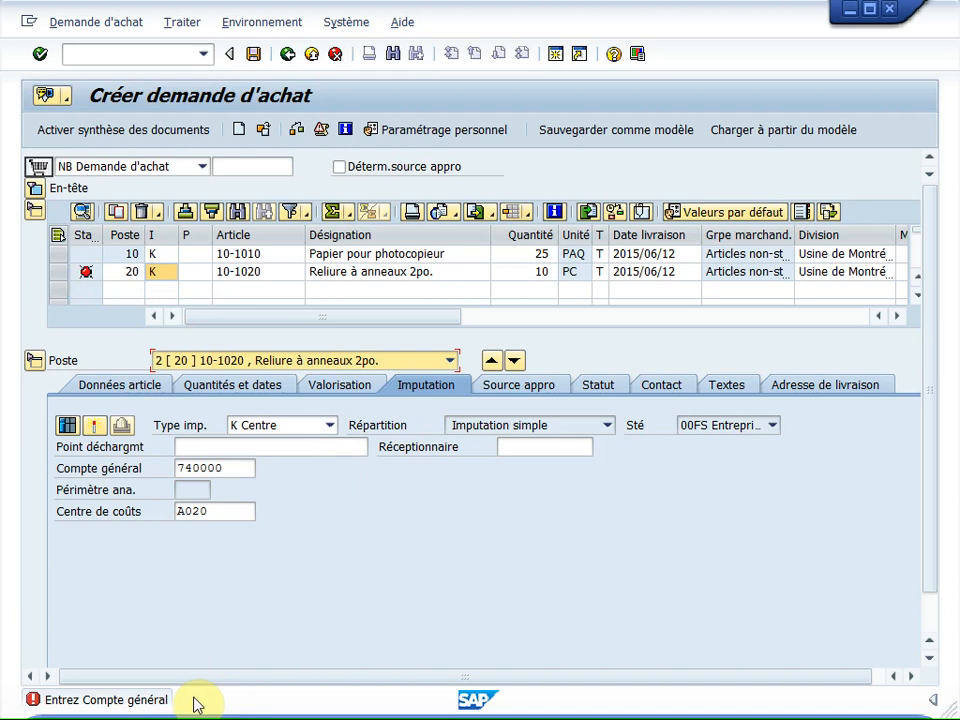
pyautogui.press('Return')
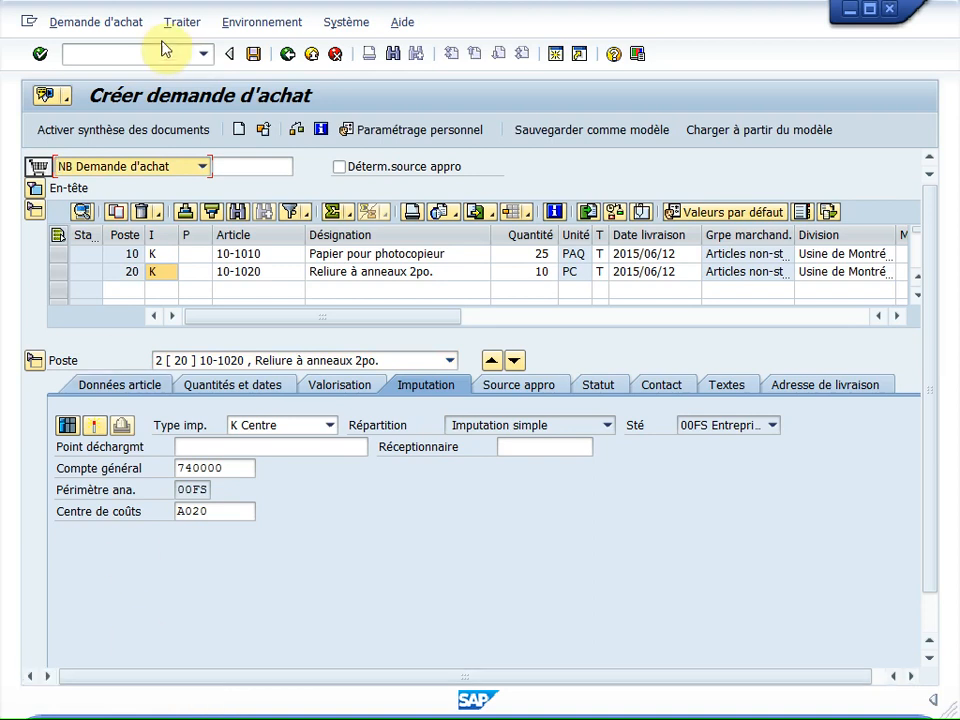
pyautogui.click(255, 54)
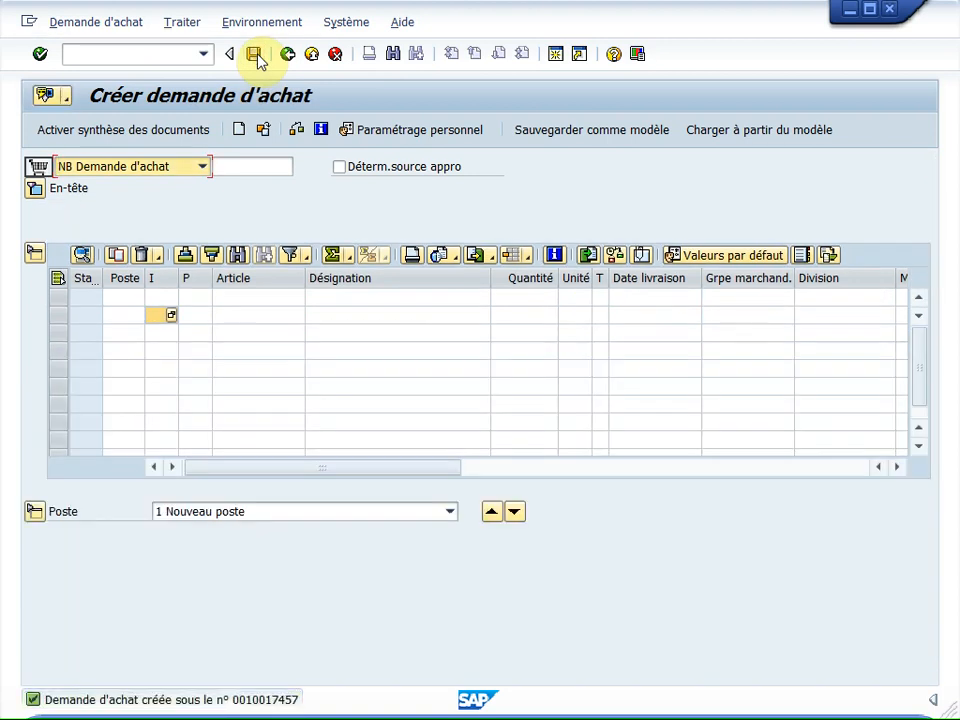